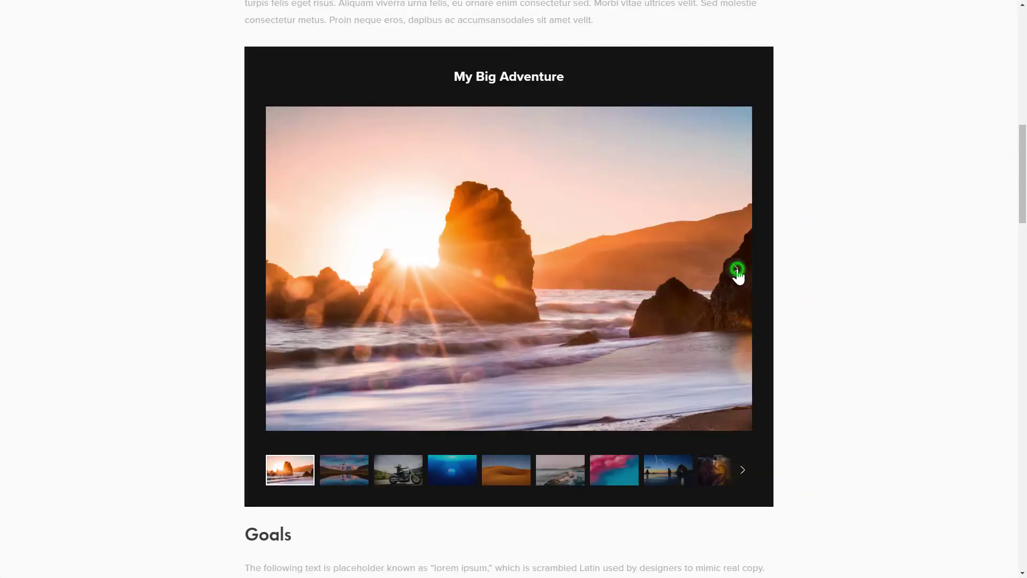
Advance the My Big Adventure slideshow three photos, from the sunset to the motorcycle
{"action": "left_click", "coordinate": [737, 269]}
{"action": "left_click", "coordinate": [736, 270]}
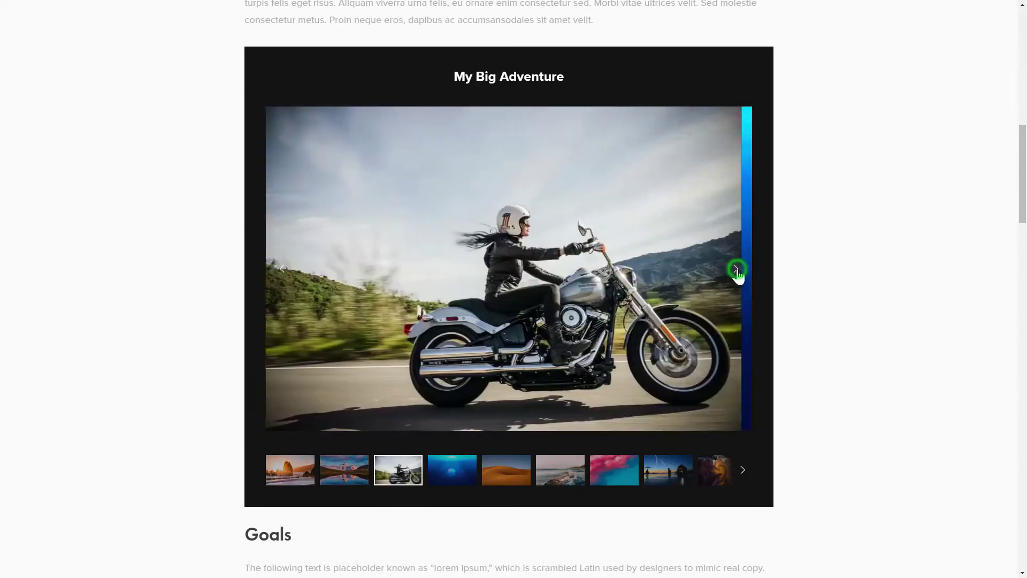
{"action": "left_click", "coordinate": [737, 271]}
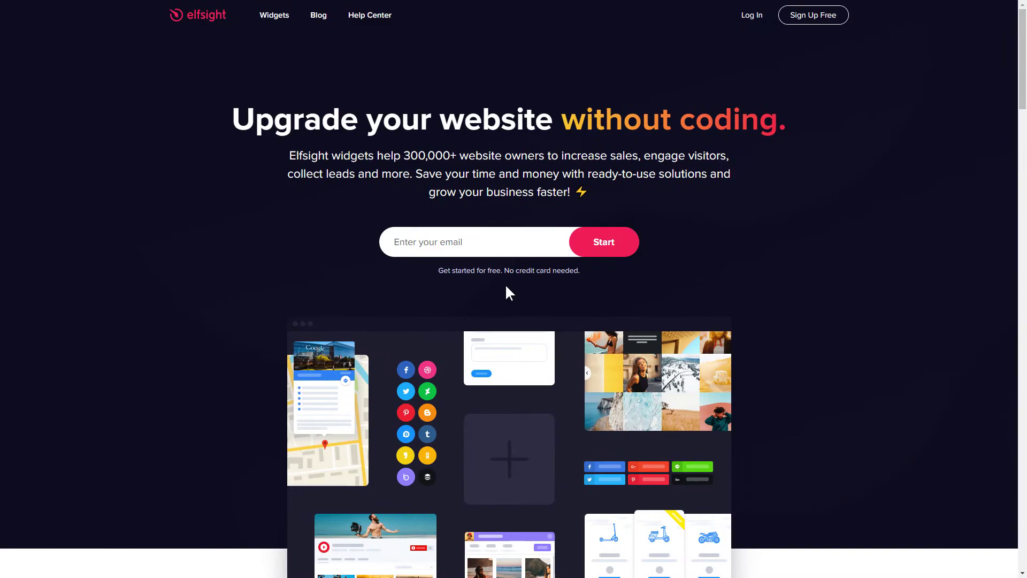
Go to the Photo Gallery widget page from the Widgets menu
{"action": "left_click", "coordinate": [275, 16]}
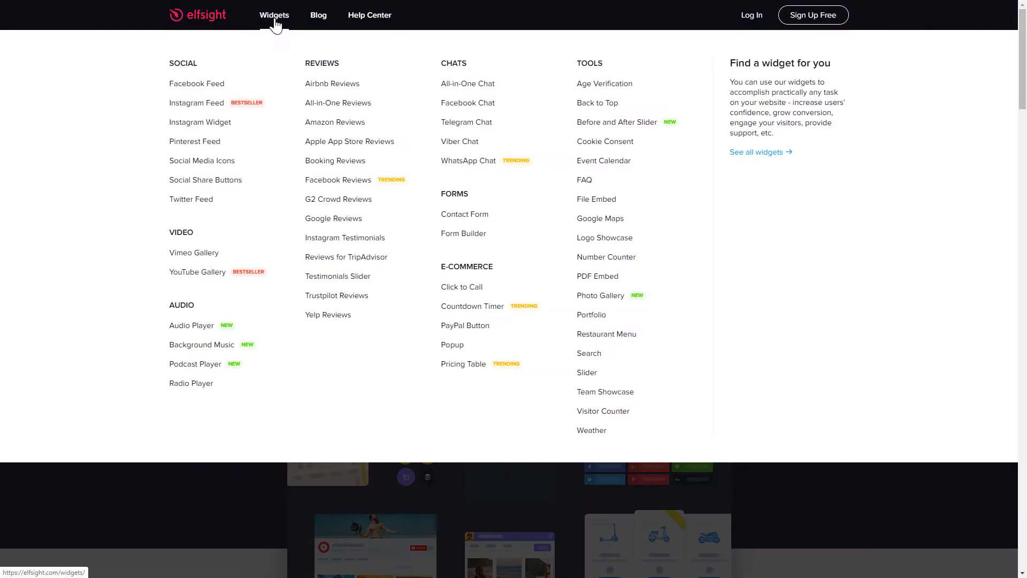
{"action": "left_click", "coordinate": [600, 295]}
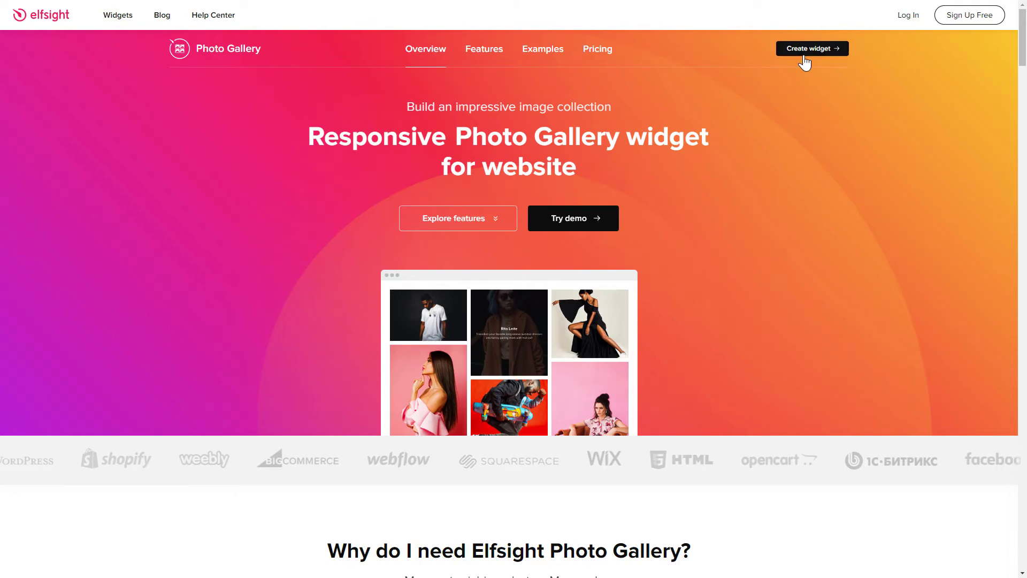
Start a gallery, preview Product Seller and Product Photographer, then pick Traveler
{"action": "left_click", "coordinate": [812, 48]}
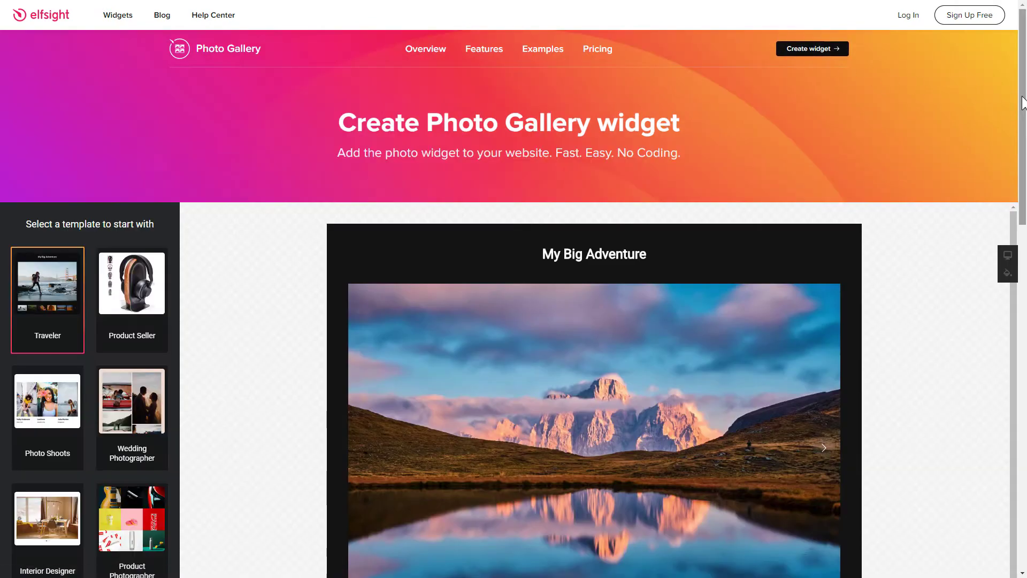
{"action": "left_click_drag", "start_coordinate": [1020, 104], "coordinate": [1018, 163]}
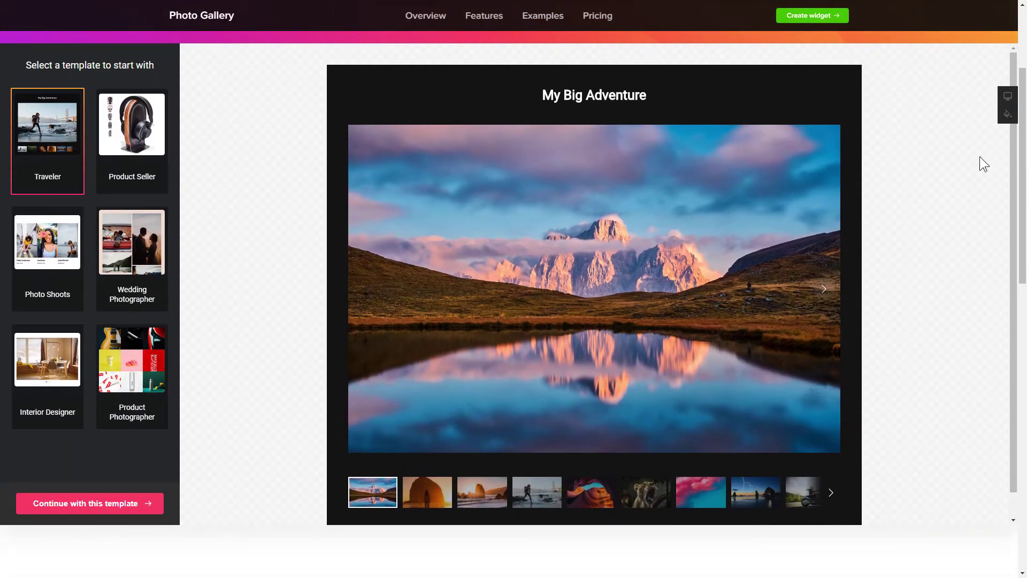
{"action": "left_click", "coordinate": [132, 140]}
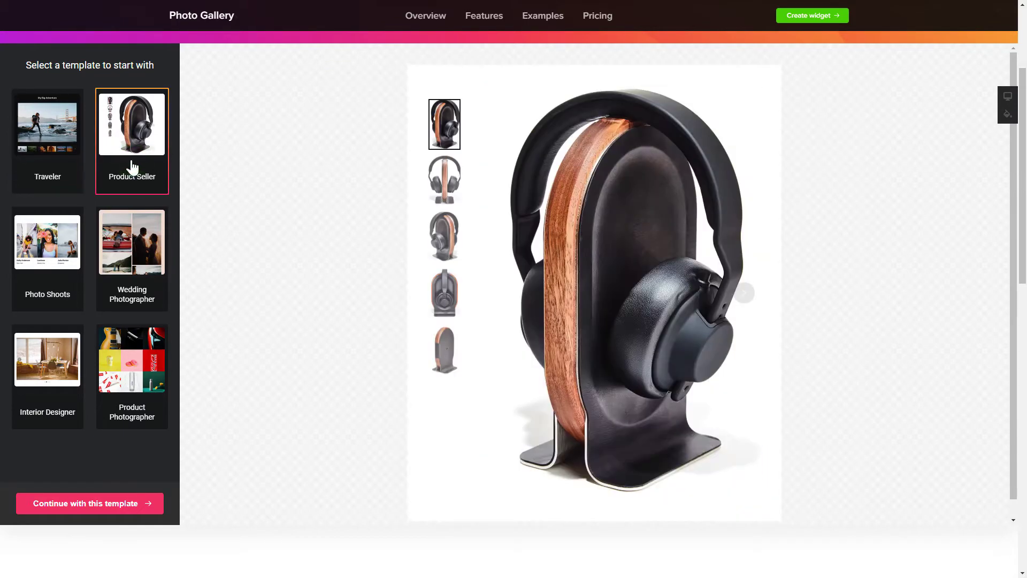
{"action": "left_click", "coordinate": [129, 363]}
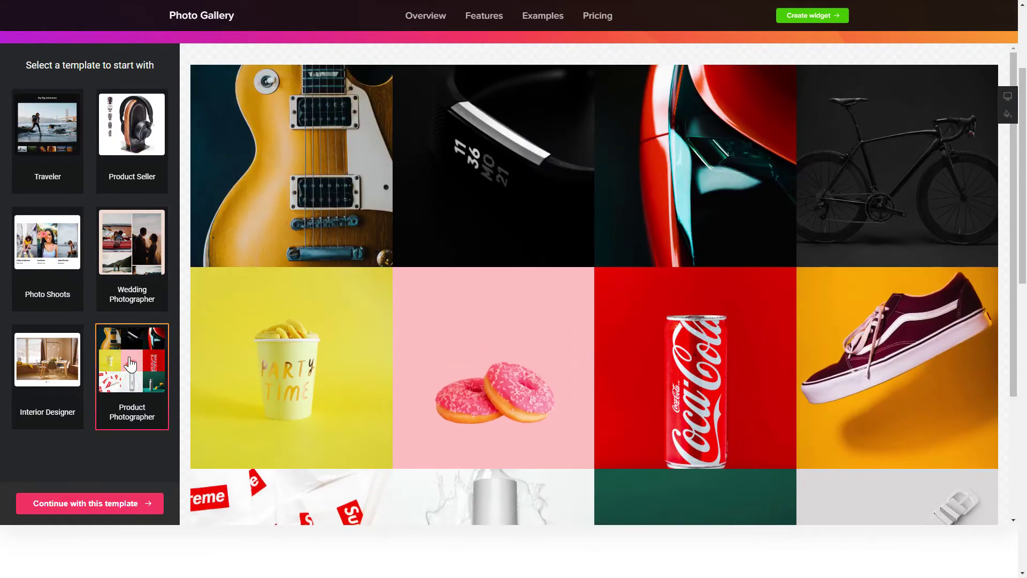
{"action": "left_click", "coordinate": [48, 178]}
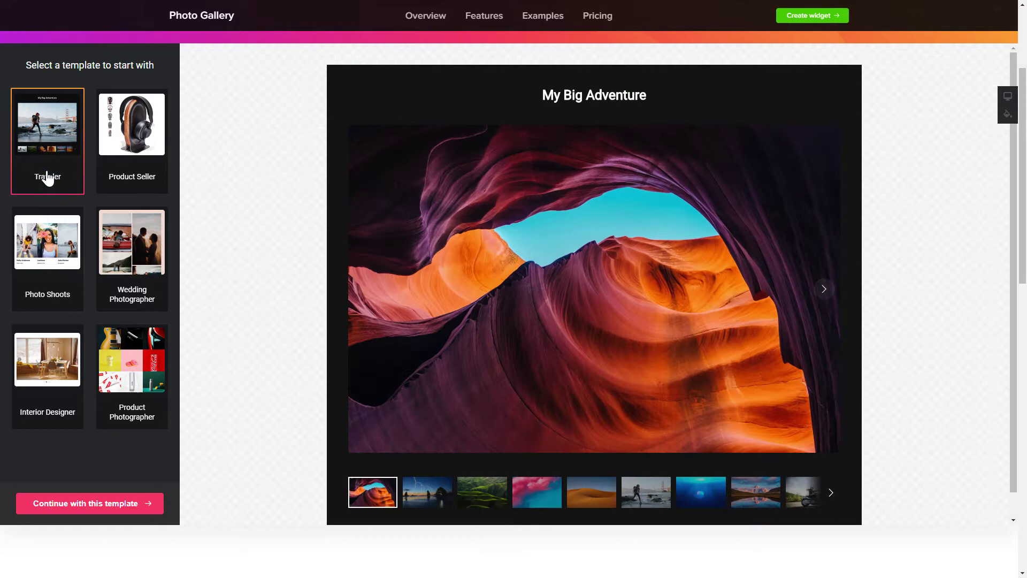
Continue with Traveler, view the last gallery image's details, and return to the image list
{"action": "left_click", "coordinate": [91, 503]}
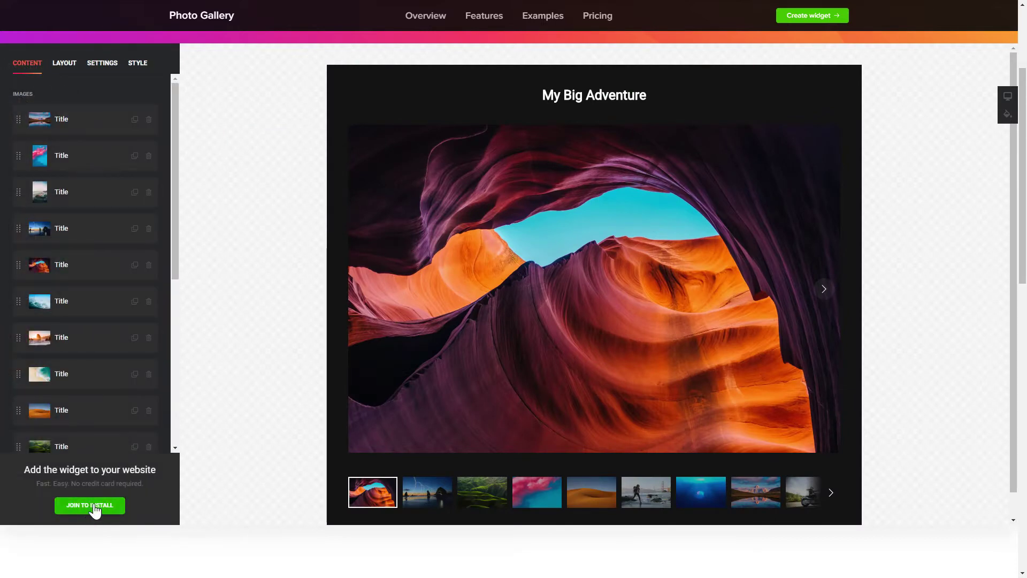
{"action": "left_click_drag", "start_coordinate": [174, 274], "coordinate": [174, 434]}
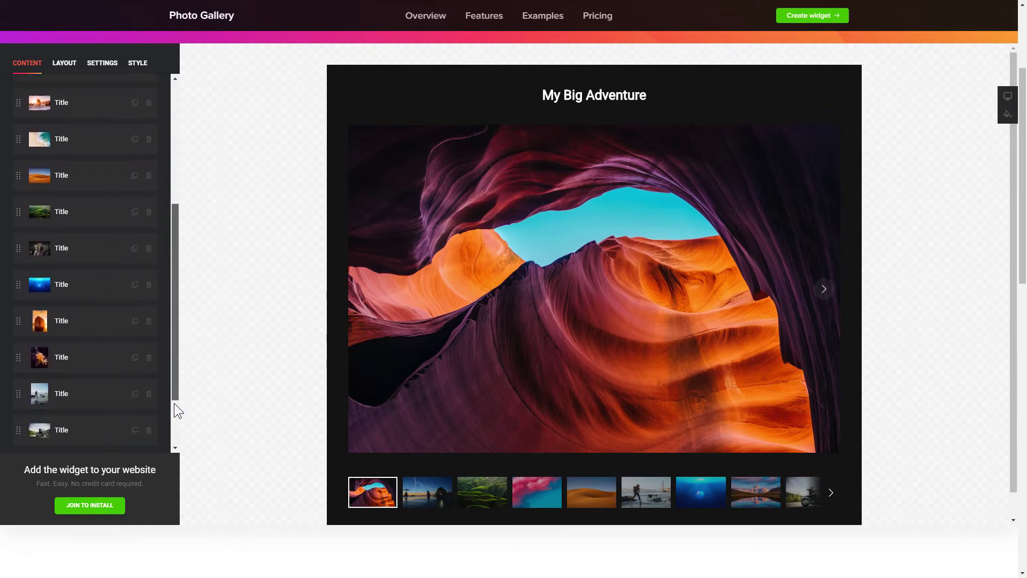
{"action": "left_click", "coordinate": [86, 353]}
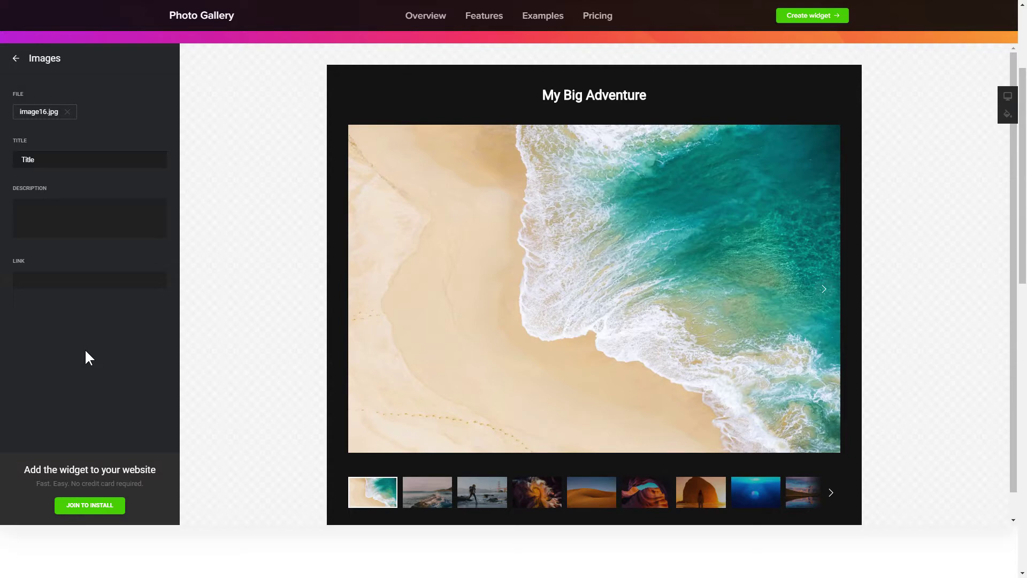
{"action": "left_click", "coordinate": [15, 59]}
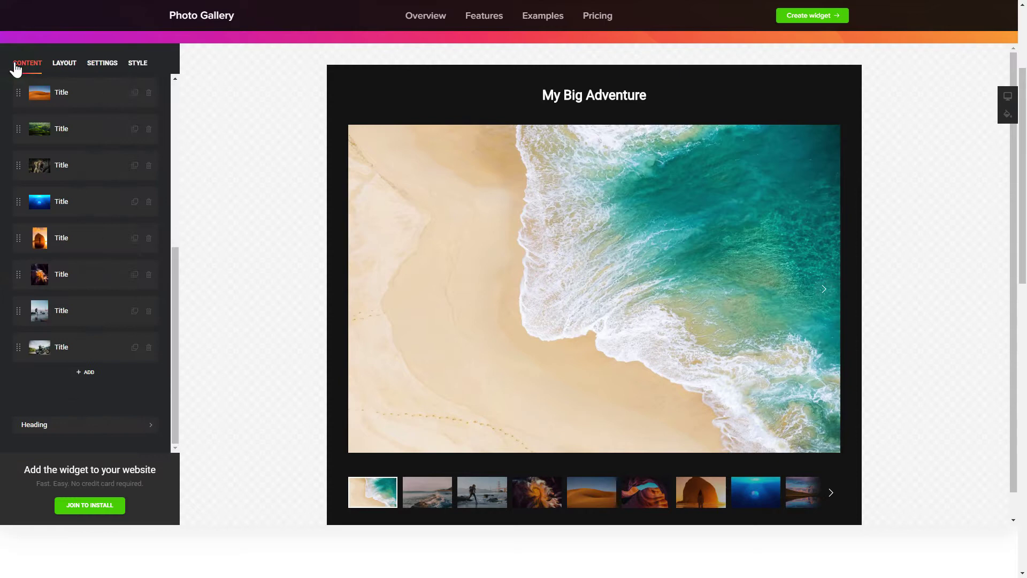
{"action": "left_click", "coordinate": [64, 64]}
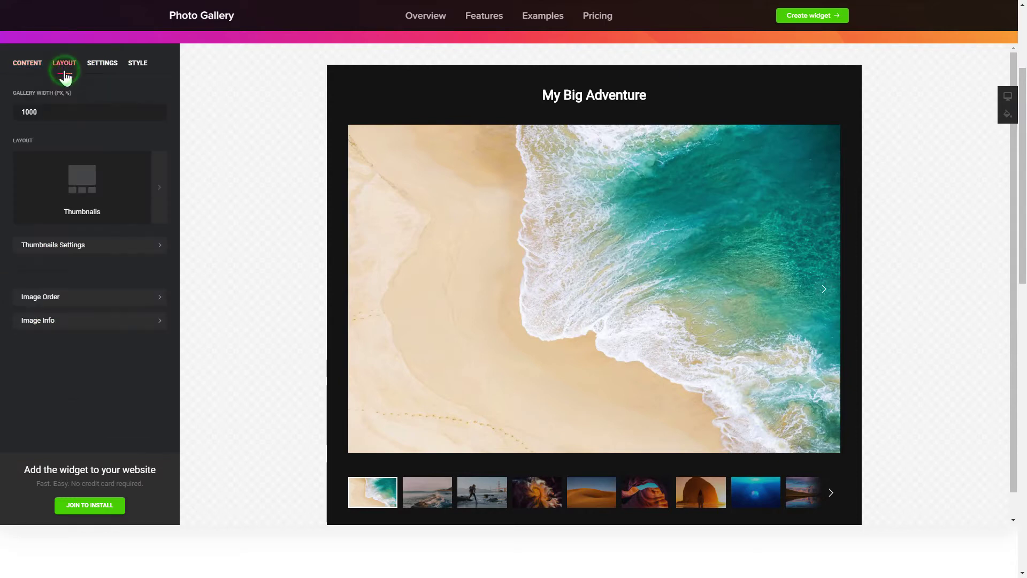
{"action": "left_click", "coordinate": [102, 64]}
{"action": "left_click", "coordinate": [138, 65]}
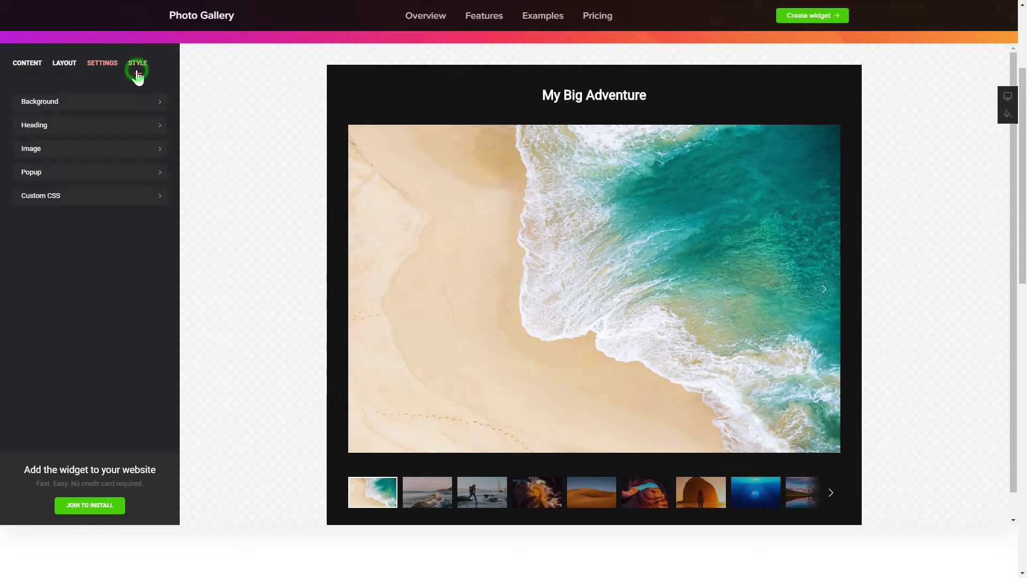
{"action": "left_click", "coordinate": [27, 64]}
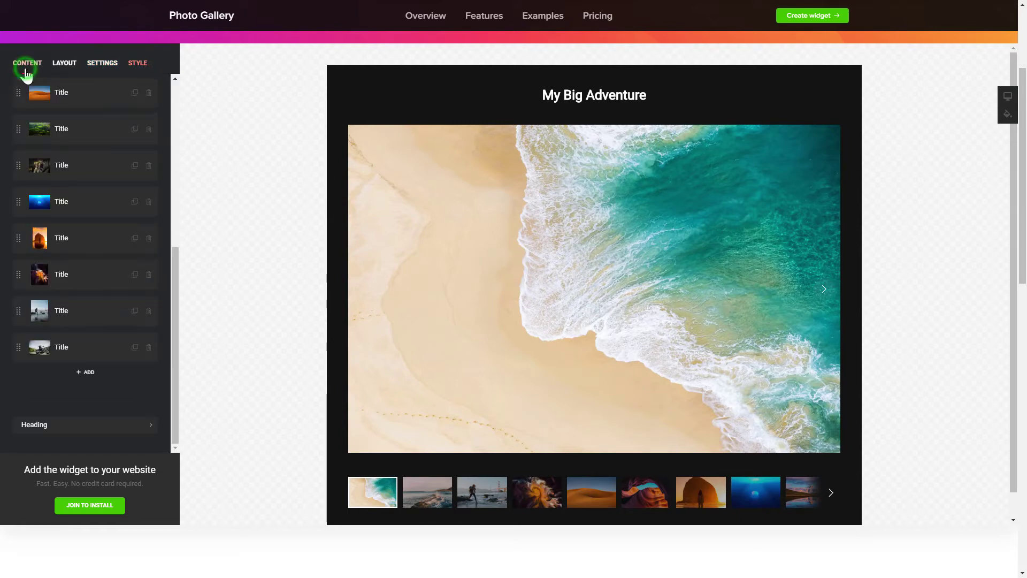
Join to install with an email and password, then create the gallery widget from the dashboard
{"action": "left_click", "coordinate": [90, 505]}
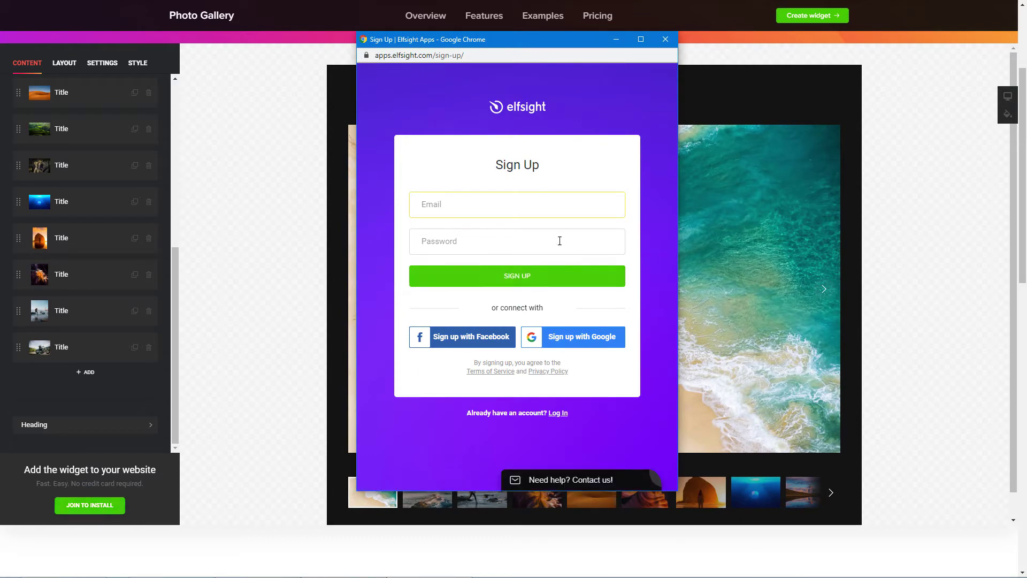
{"action": "left_click", "coordinate": [575, 206]}
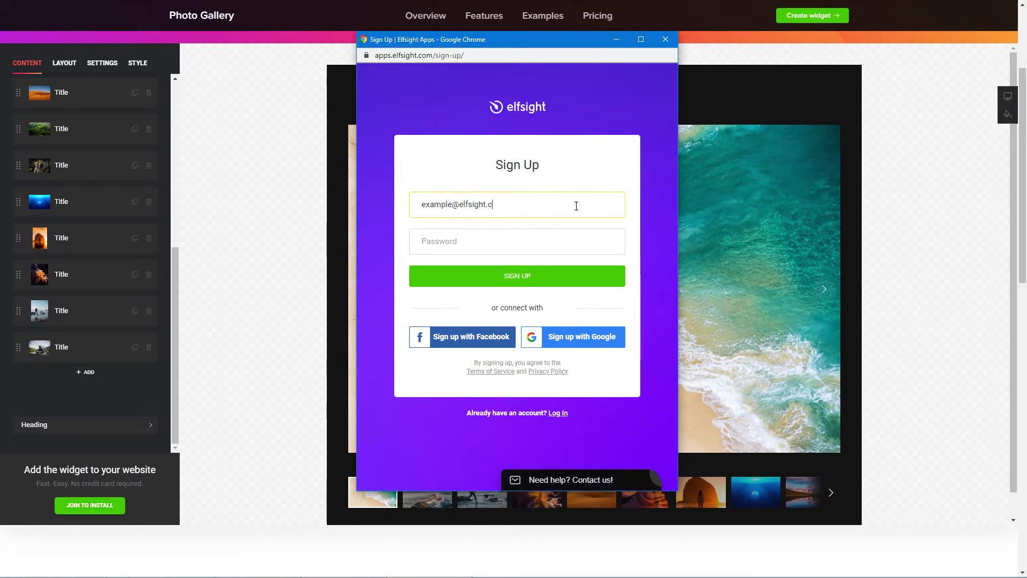
{"action": "left_click", "coordinate": [576, 241]}
{"action": "type", "text": "password"}
{"action": "left_click", "coordinate": [519, 276]}
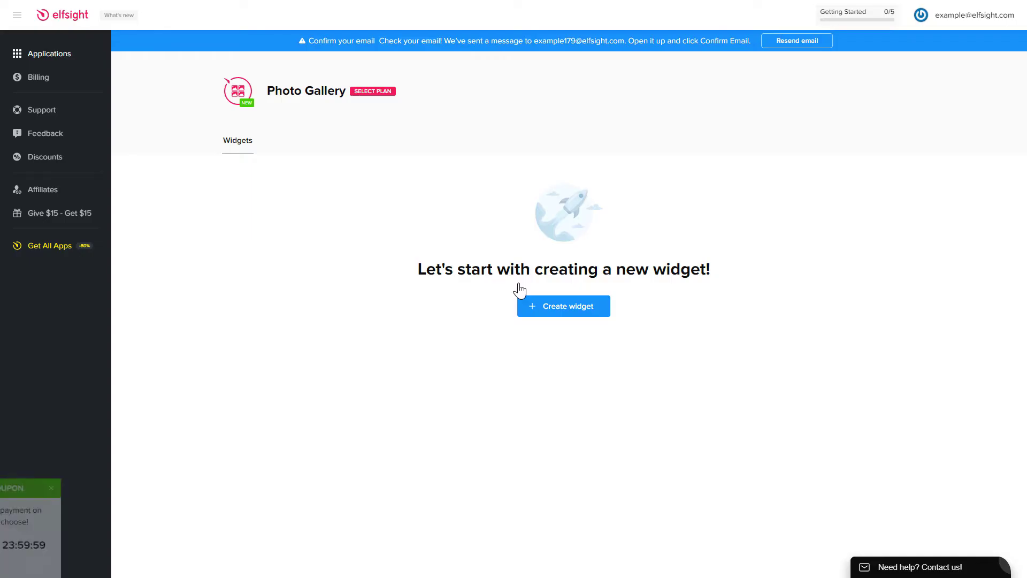
{"action": "left_click", "coordinate": [530, 304]}
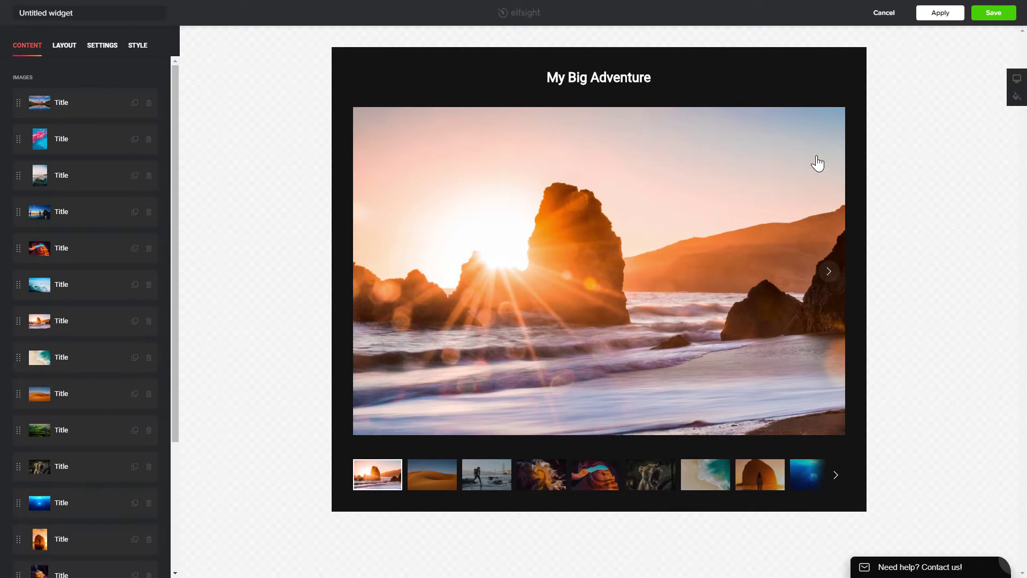
Save the widget, select the free Lite plan, and copy the install code
{"action": "left_click", "coordinate": [994, 21]}
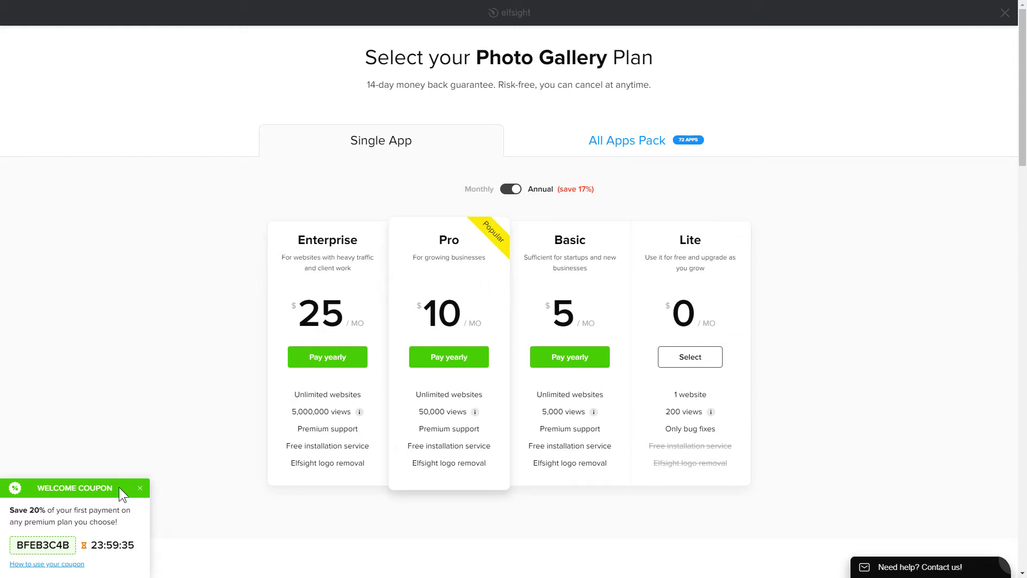
{"action": "left_click", "coordinate": [690, 356]}
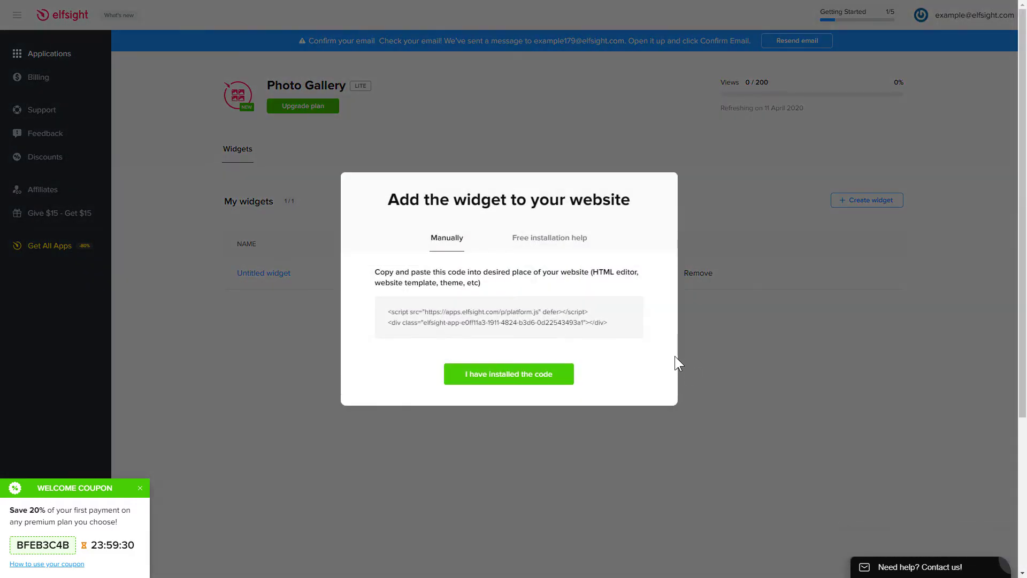
{"action": "left_click", "coordinate": [626, 334]}
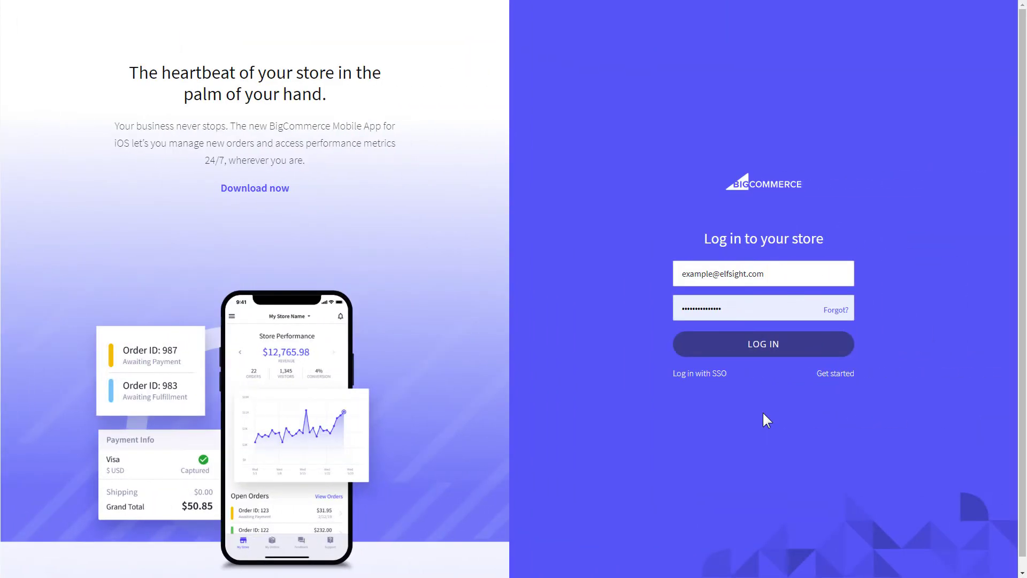
Log in to the BigCommerce store admin and go to Storefront's My Themes
{"action": "left_click", "coordinate": [763, 345]}
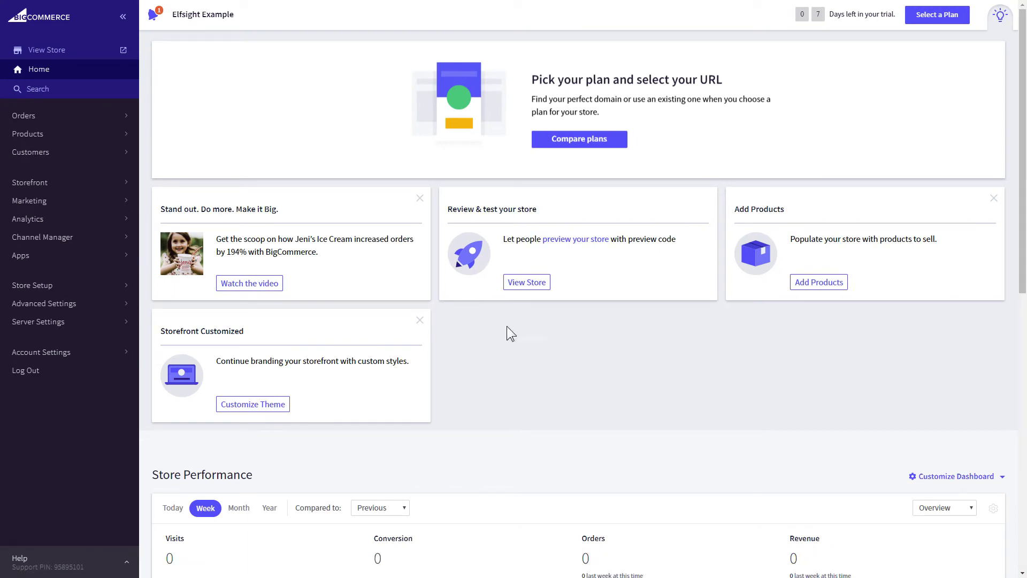
{"action": "left_click", "coordinate": [92, 186]}
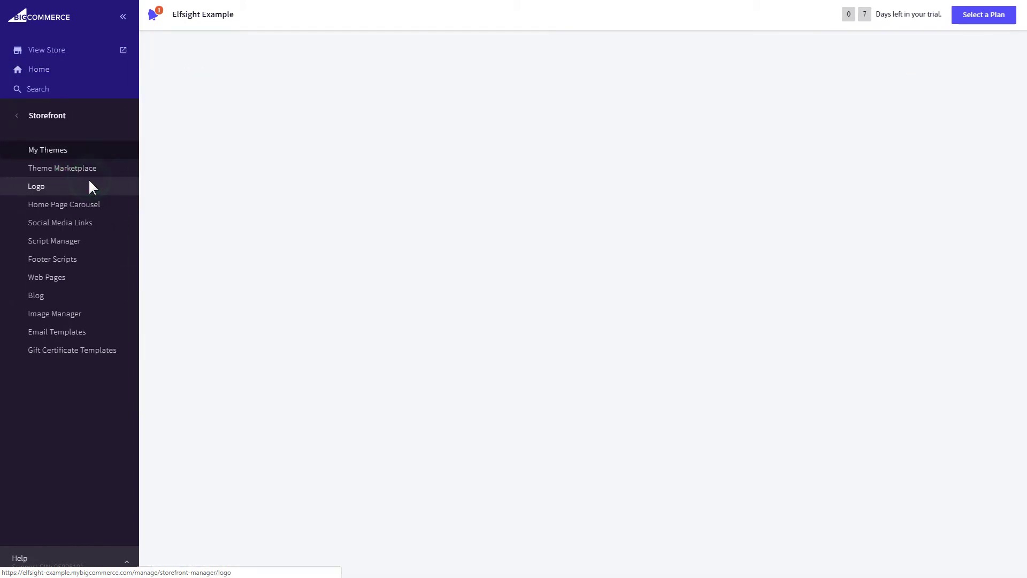
Open the Homepage web page's content in HTML source view
{"action": "left_click", "coordinate": [104, 283]}
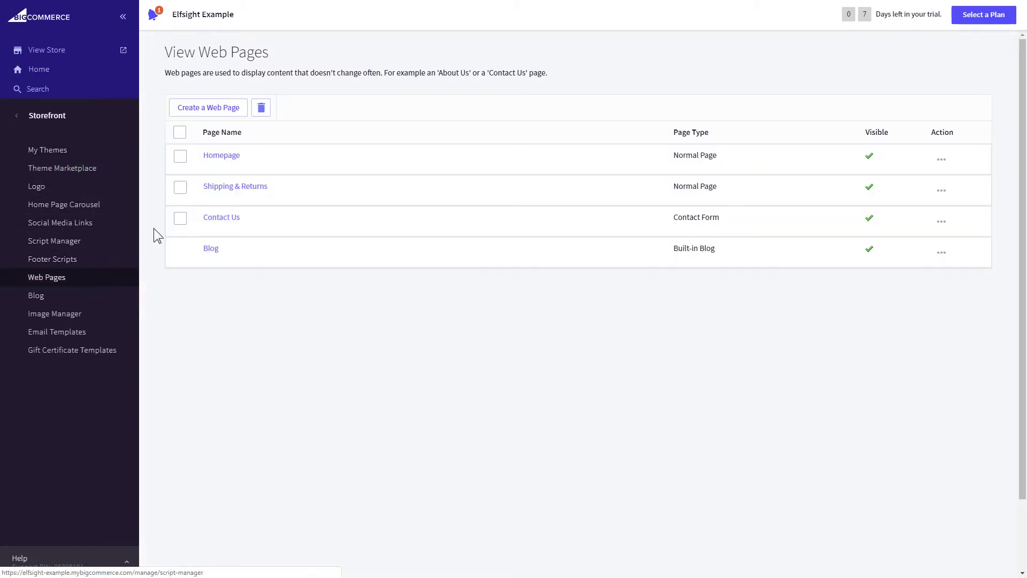
{"action": "left_click", "coordinate": [222, 158]}
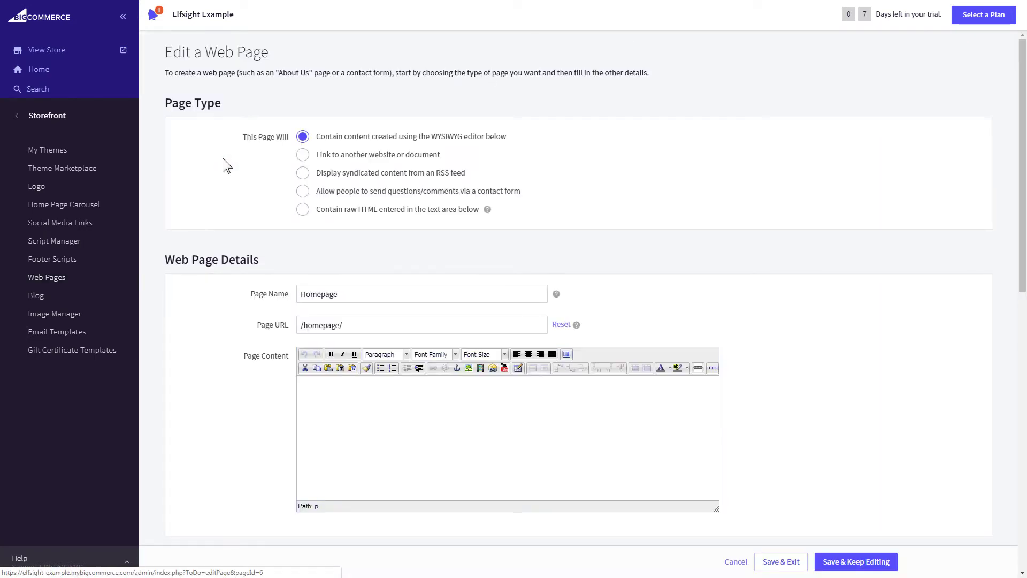
{"action": "left_click", "coordinate": [712, 370]}
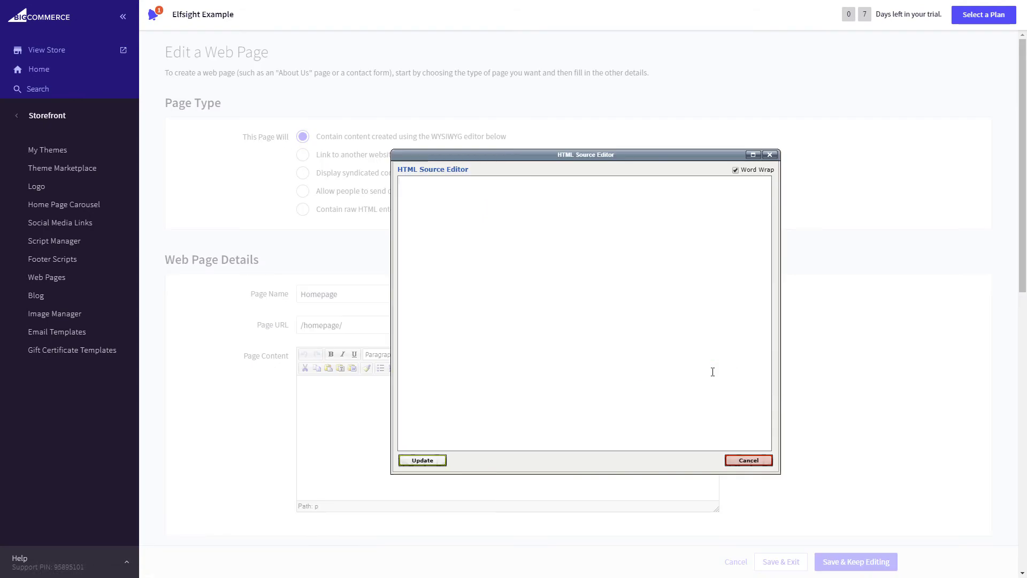
Paste the Elfsight embed code into the Homepage source, apply it, and save the page
{"action": "right_click", "coordinate": [528, 259]}
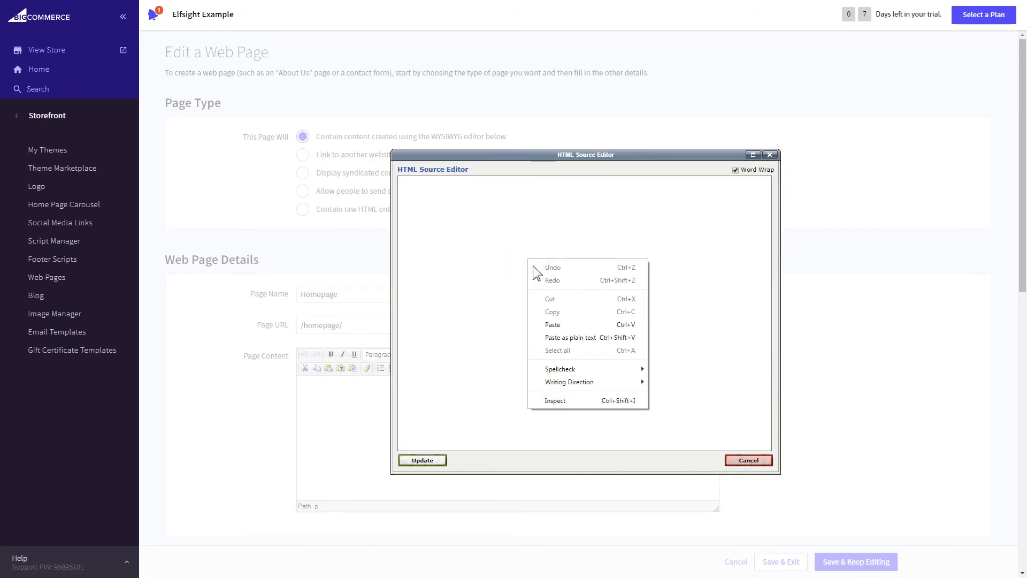
{"action": "left_click", "coordinate": [578, 324]}
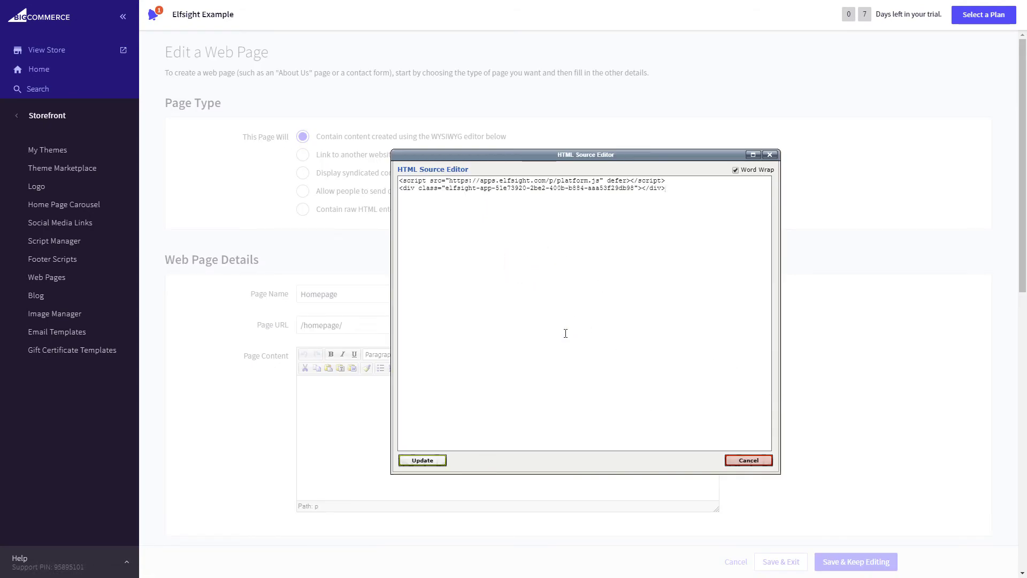
{"action": "left_click", "coordinate": [425, 460]}
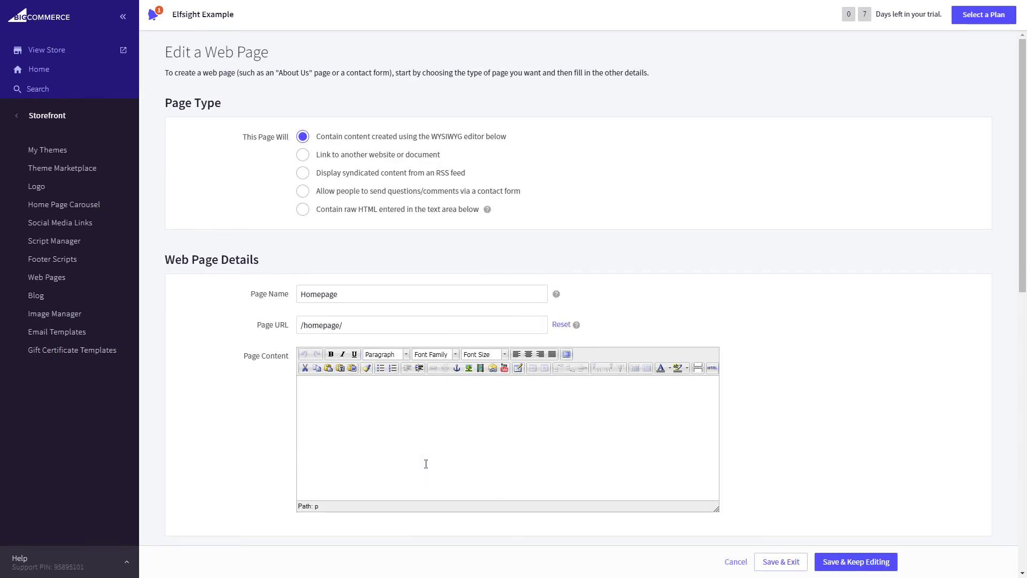
{"action": "left_click", "coordinate": [781, 562]}
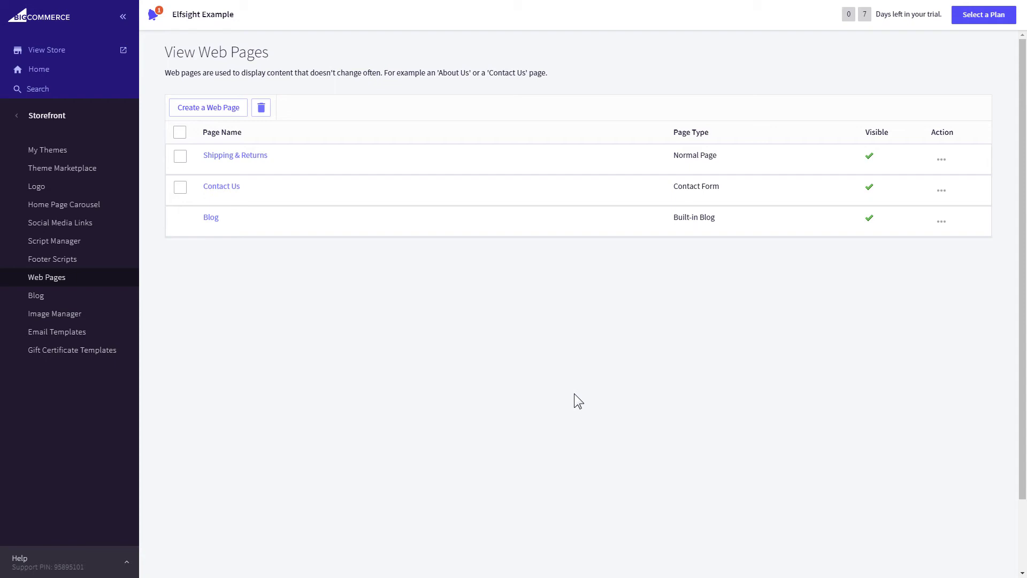
Duplicate the current theme as Cornerstone and choose Edit Theme Files on the copy
{"action": "left_click", "coordinate": [81, 152]}
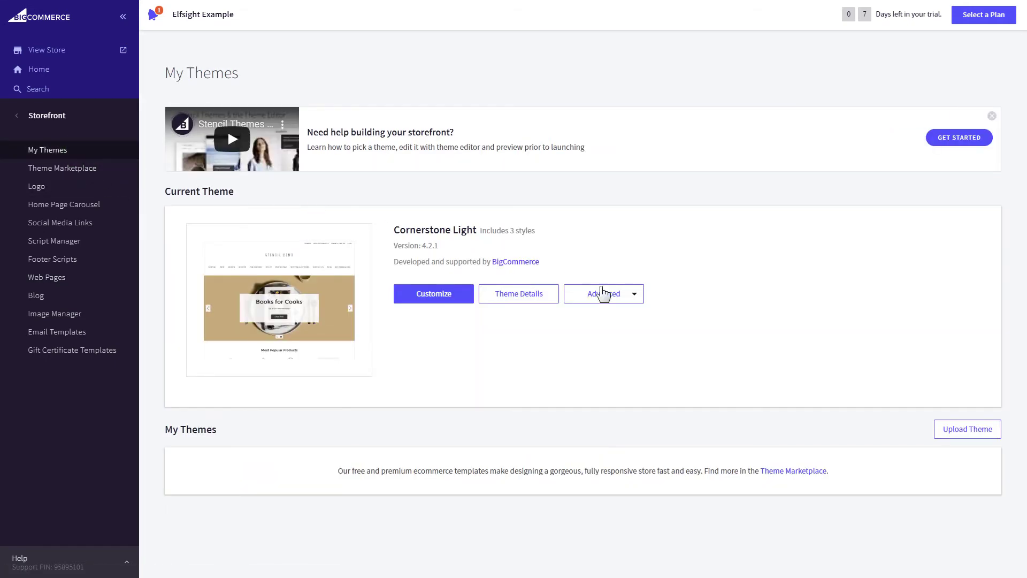
{"action": "left_click", "coordinate": [634, 294]}
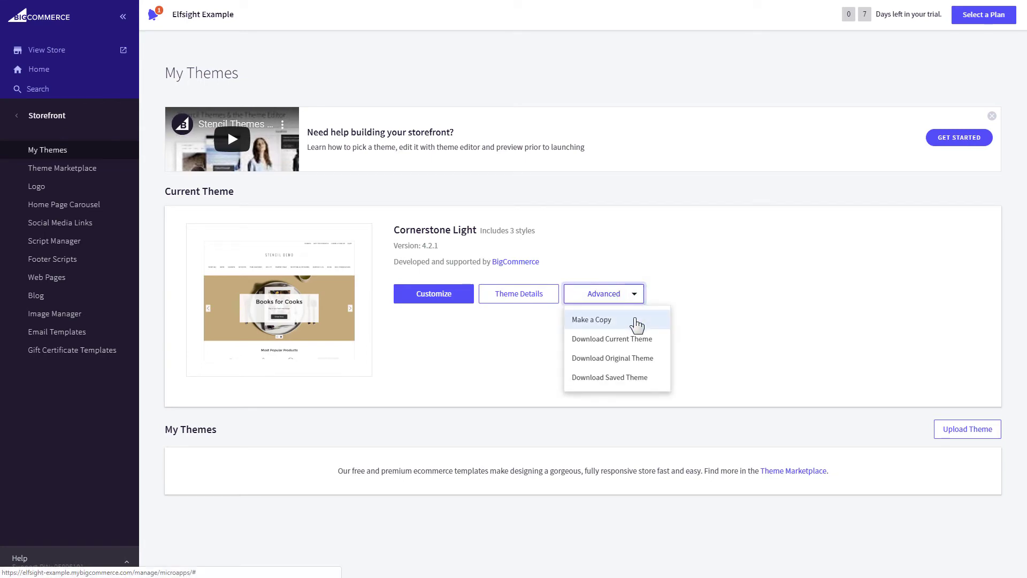
{"action": "left_click", "coordinate": [634, 319]}
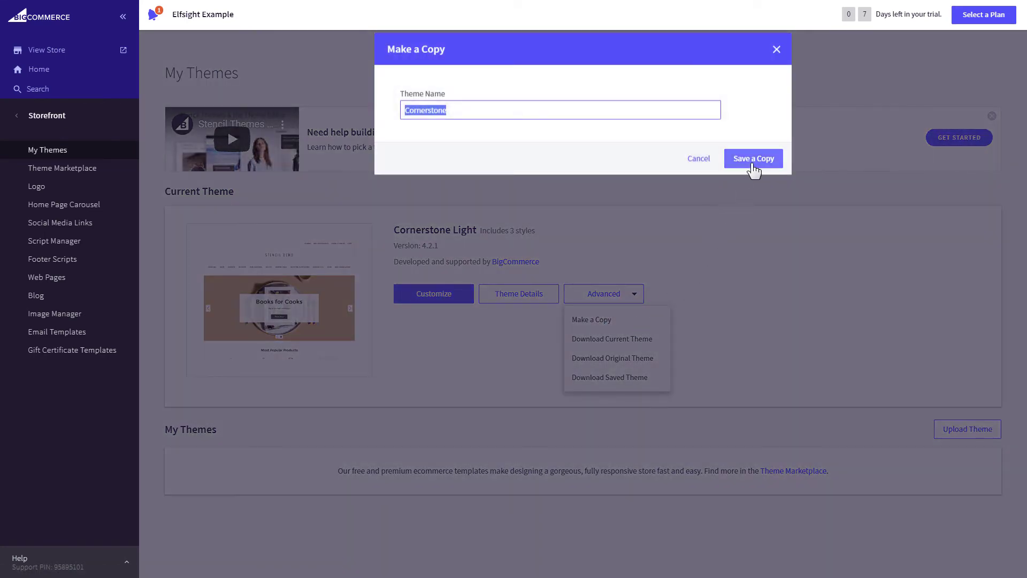
{"action": "left_click", "coordinate": [753, 158]}
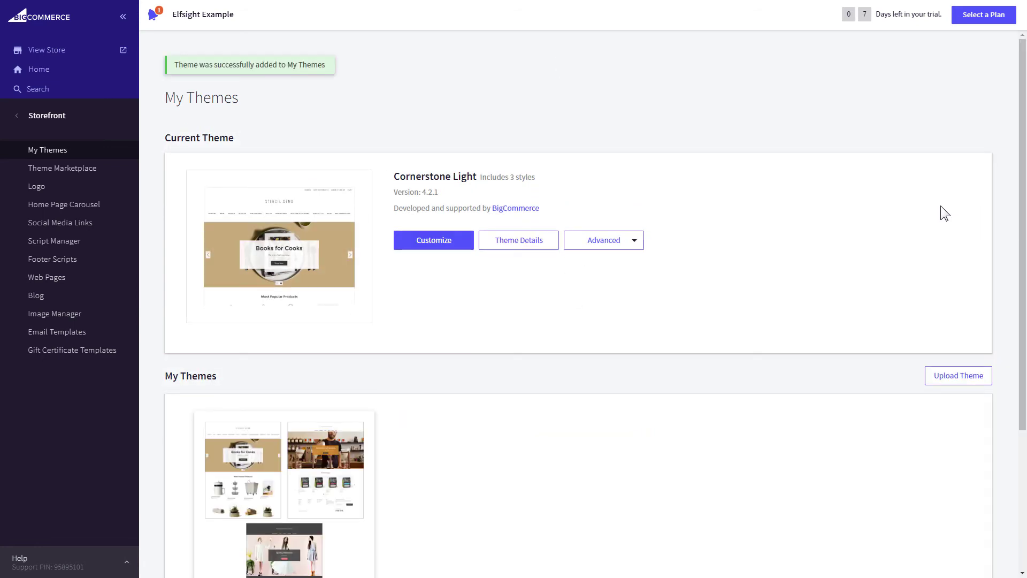
{"action": "left_click_drag", "start_coordinate": [1022, 230], "coordinate": [1021, 337]}
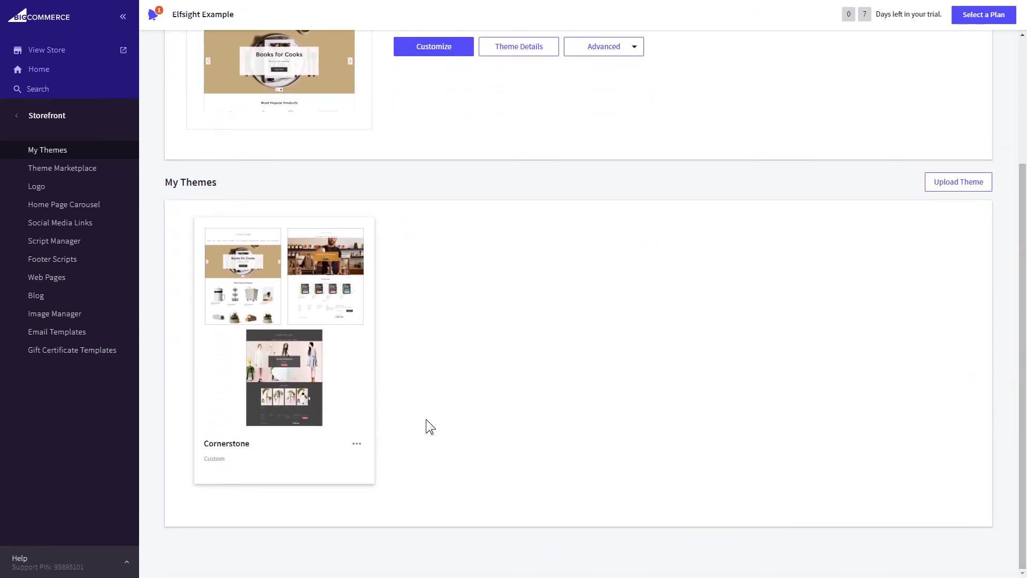
{"action": "left_click", "coordinate": [356, 443]}
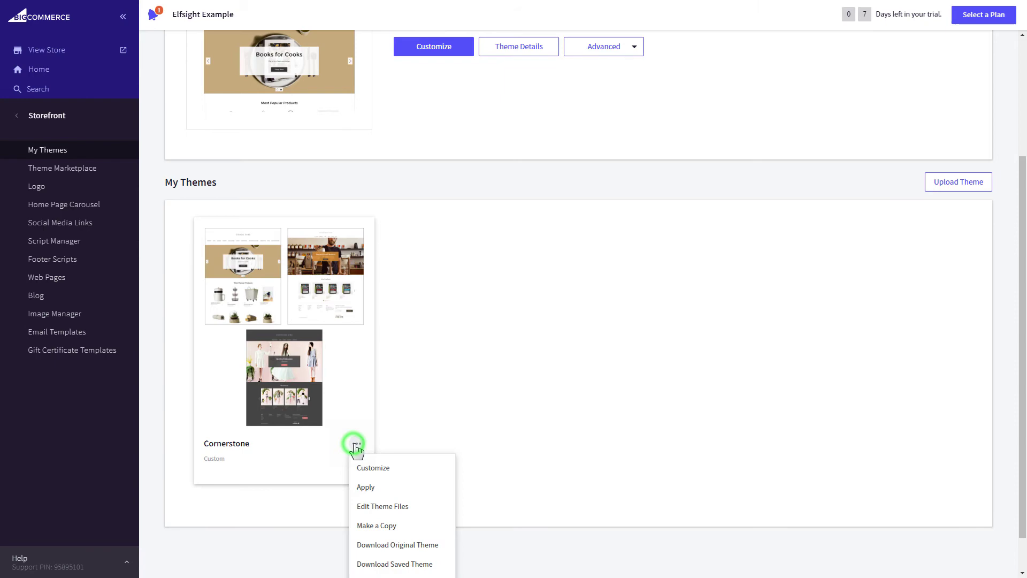
{"action": "left_click", "coordinate": [426, 505]}
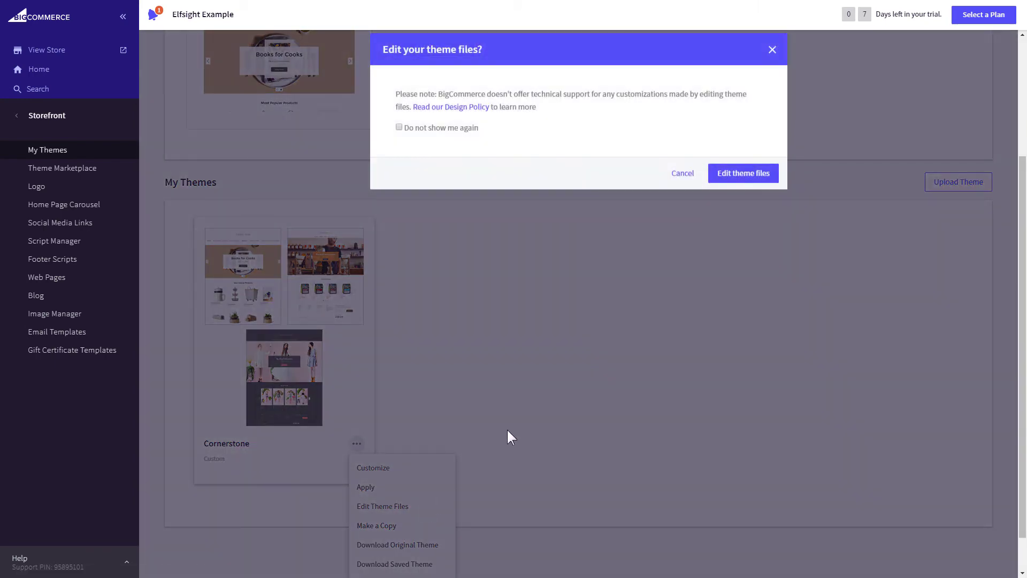
Paste the Elfsight script and div below line 43's closing div in home.html and save
{"action": "left_click", "coordinate": [743, 172]}
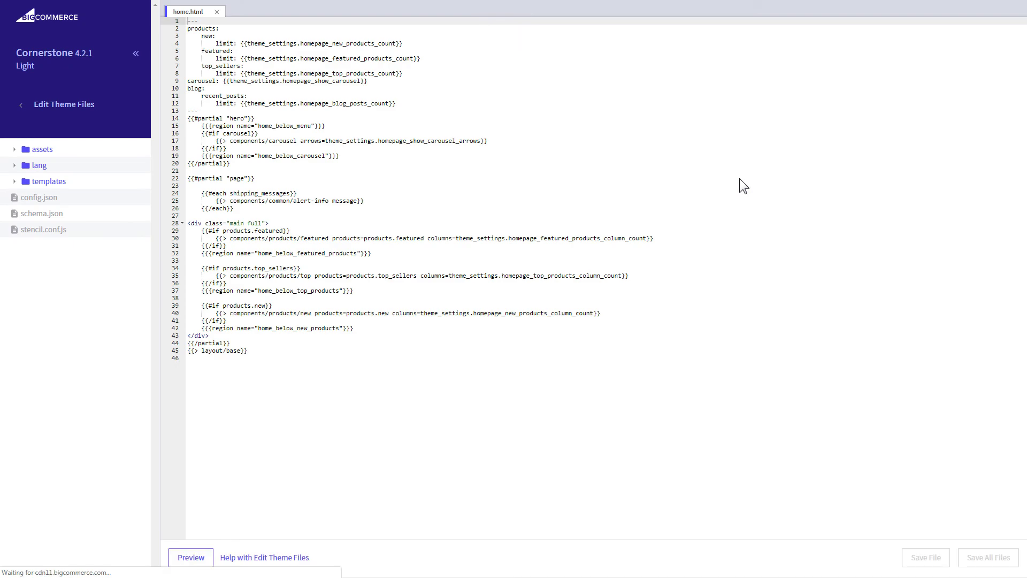
{"action": "left_click", "coordinate": [297, 338]}
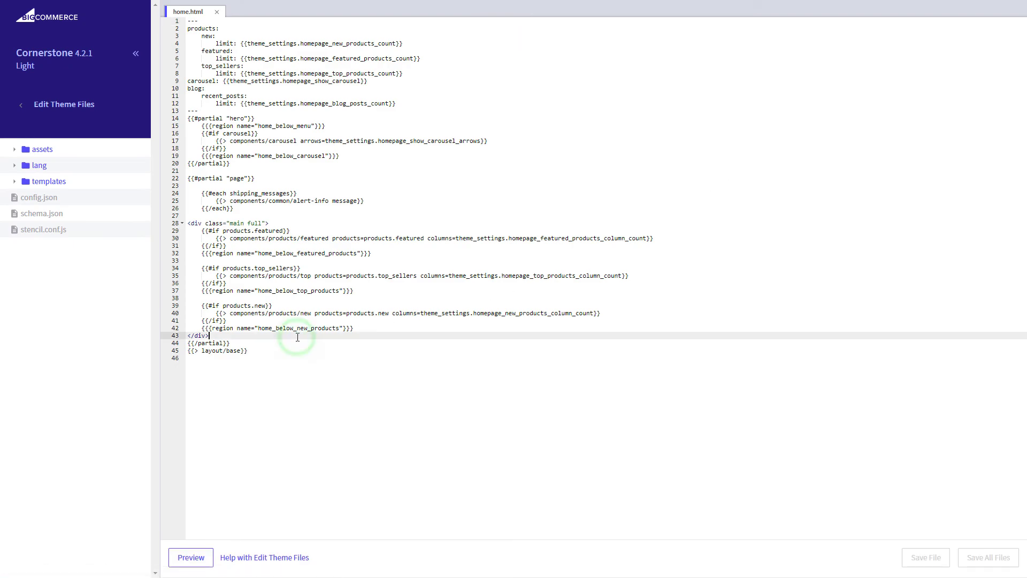
{"action": "key", "text": "Return"}
{"action": "key", "text": "Return"}
{"action": "key", "text": "Return"}
{"action": "right_click", "coordinate": [257, 353]}
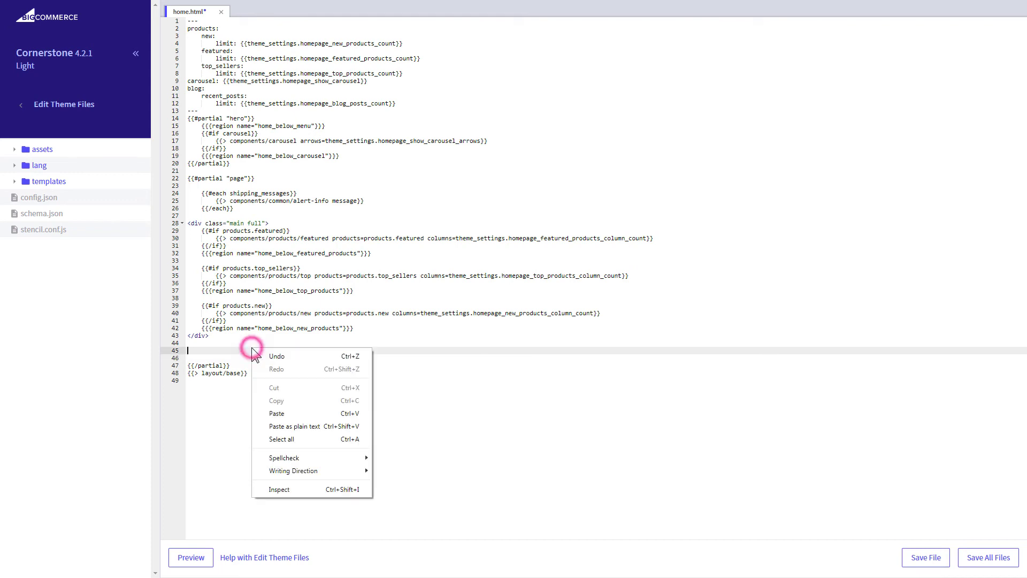
{"action": "left_click", "coordinate": [314, 411]}
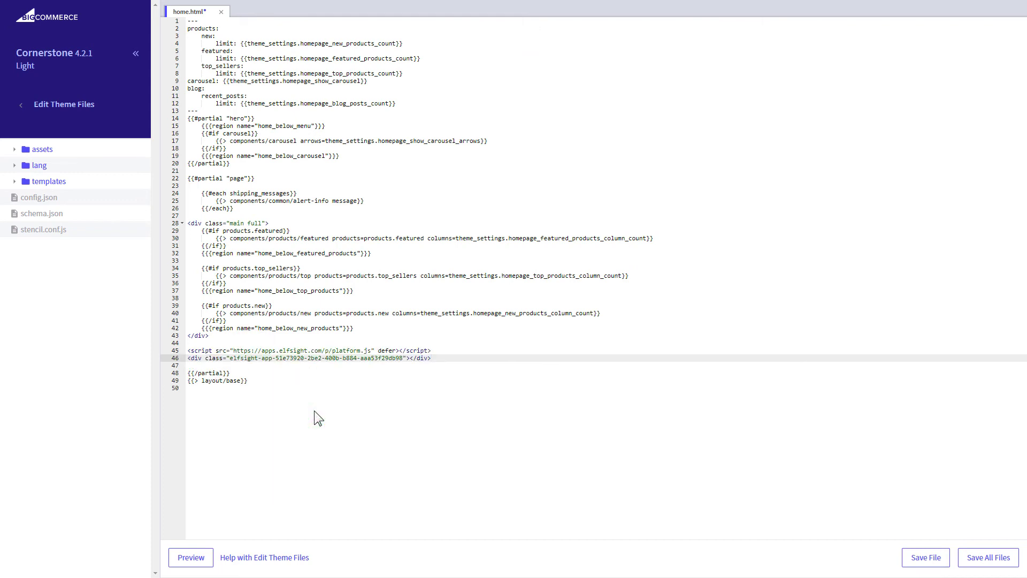
{"action": "left_click", "coordinate": [926, 557]}
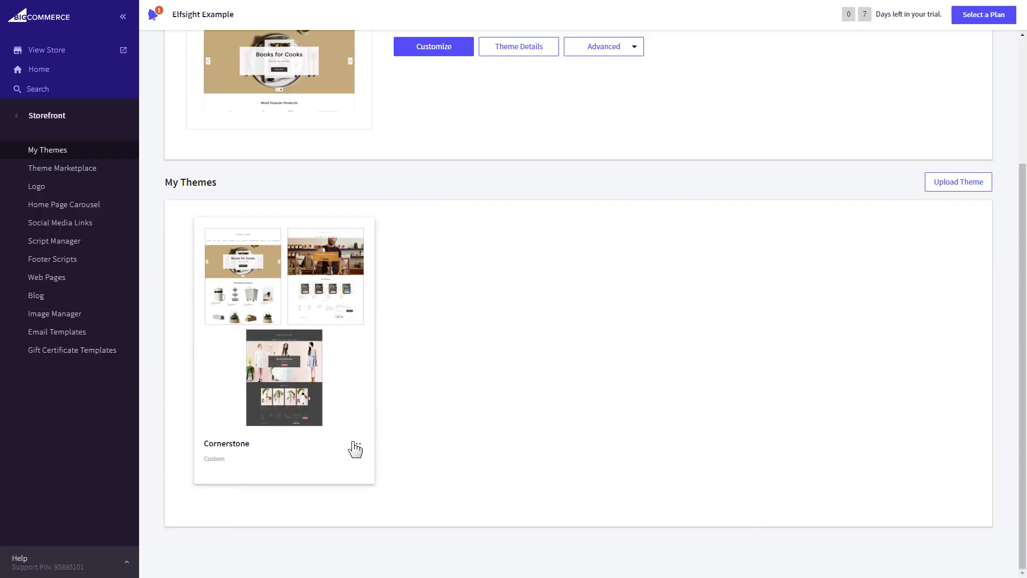
Apply the edited Cornerstone theme copy as the active store theme
{"action": "left_click", "coordinate": [355, 446]}
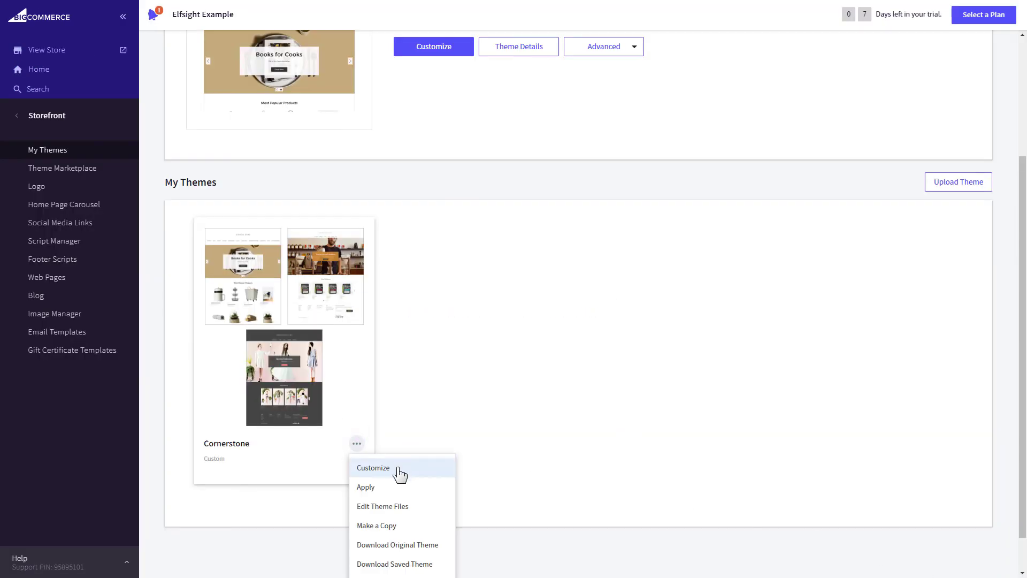
{"action": "left_click", "coordinate": [409, 487]}
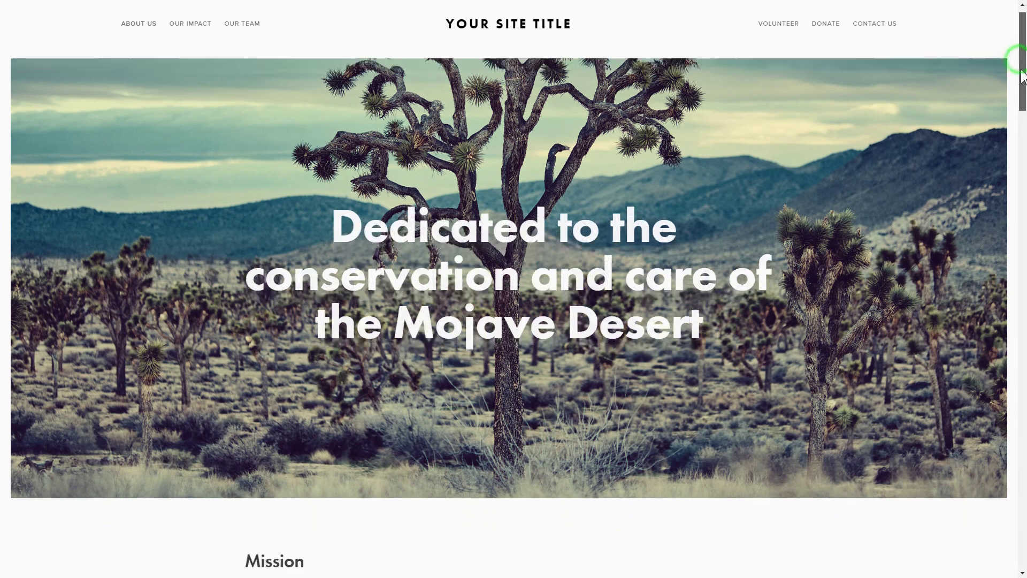
{"action": "left_click_drag", "start_coordinate": [1022, 64], "coordinate": [1022, 173]}
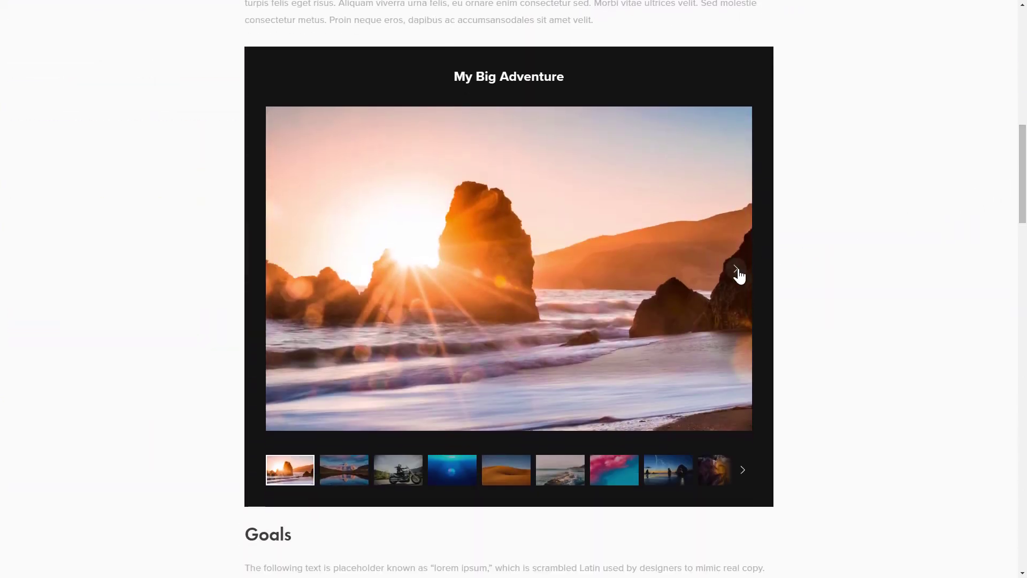
On the live store, advance the My Big Adventure gallery to the jellyfish photo
{"action": "left_click", "coordinate": [736, 270]}
{"action": "left_click", "coordinate": [736, 270]}
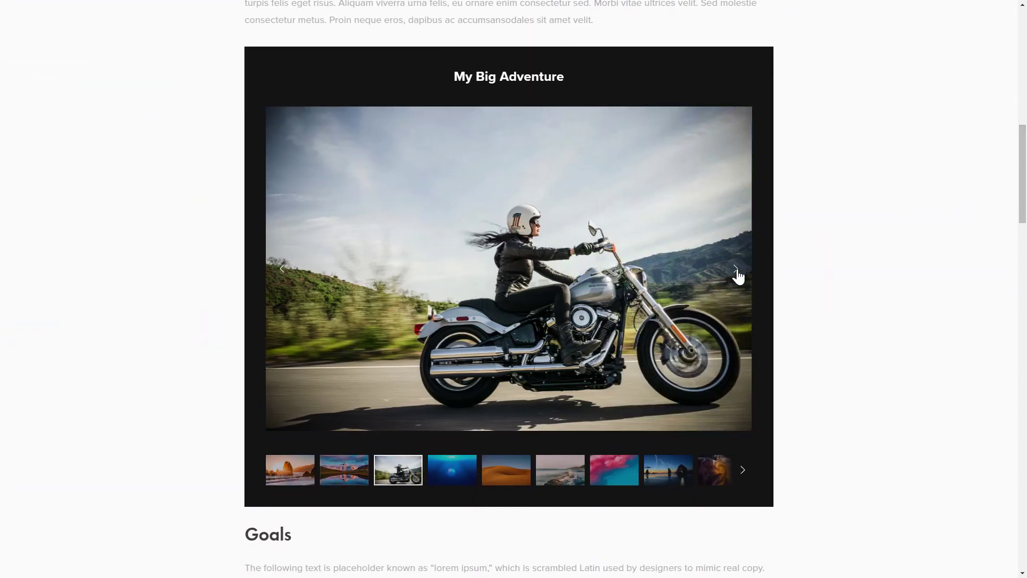
{"action": "left_click", "coordinate": [736, 270]}
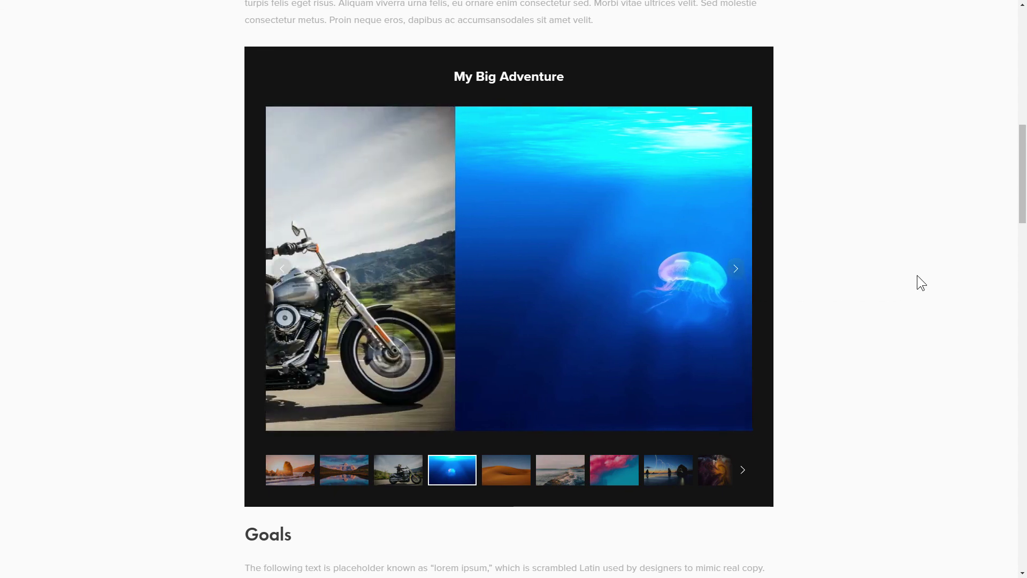